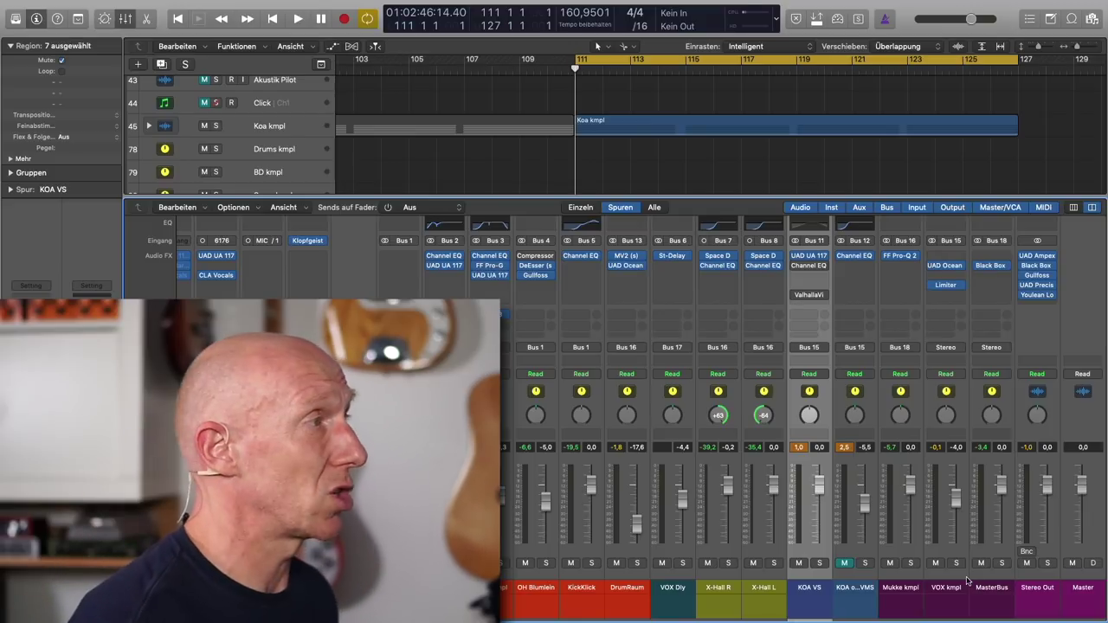
# Step: Play the cycled section and switch the VOX kmpl solo on and off, leaving the bus soloed
pyautogui.press('space')
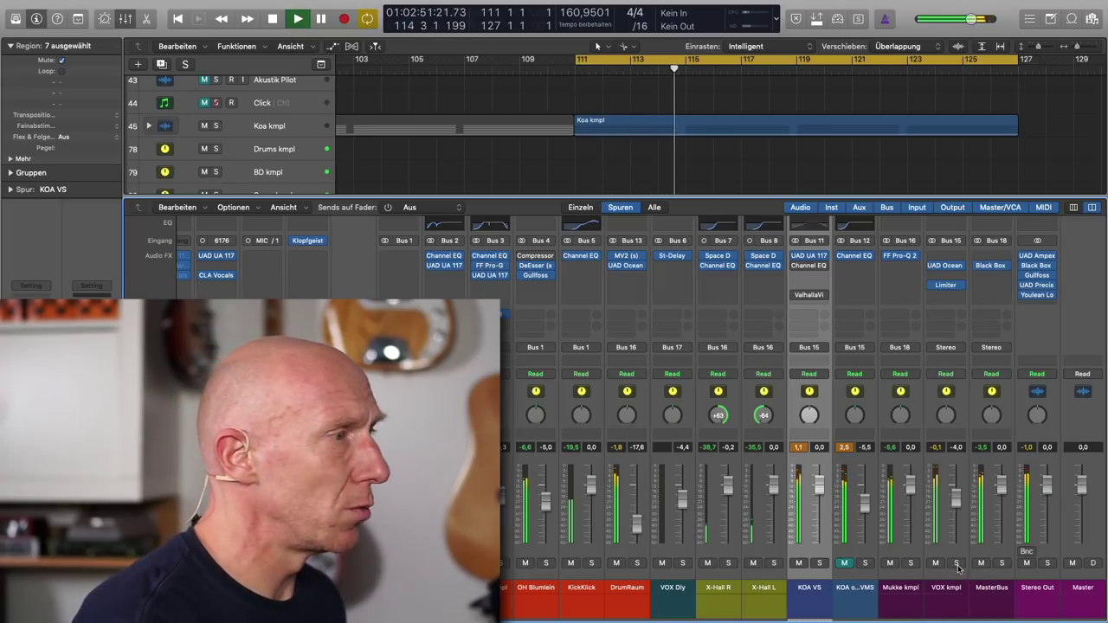
pyautogui.click(956, 563)
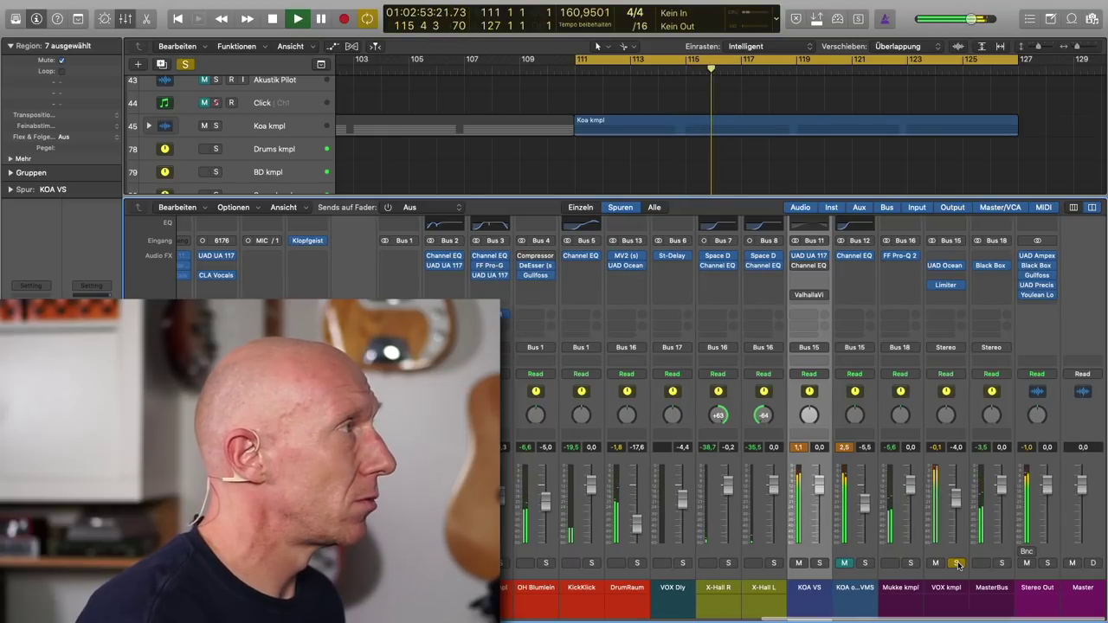
pyautogui.click(956, 563)
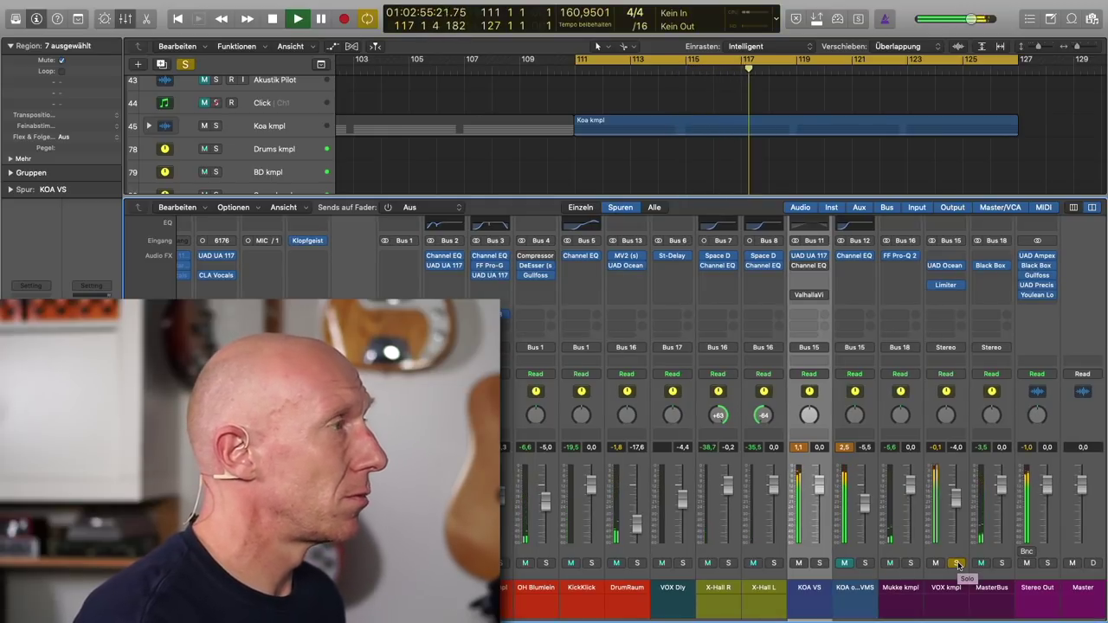
pyautogui.click(956, 563)
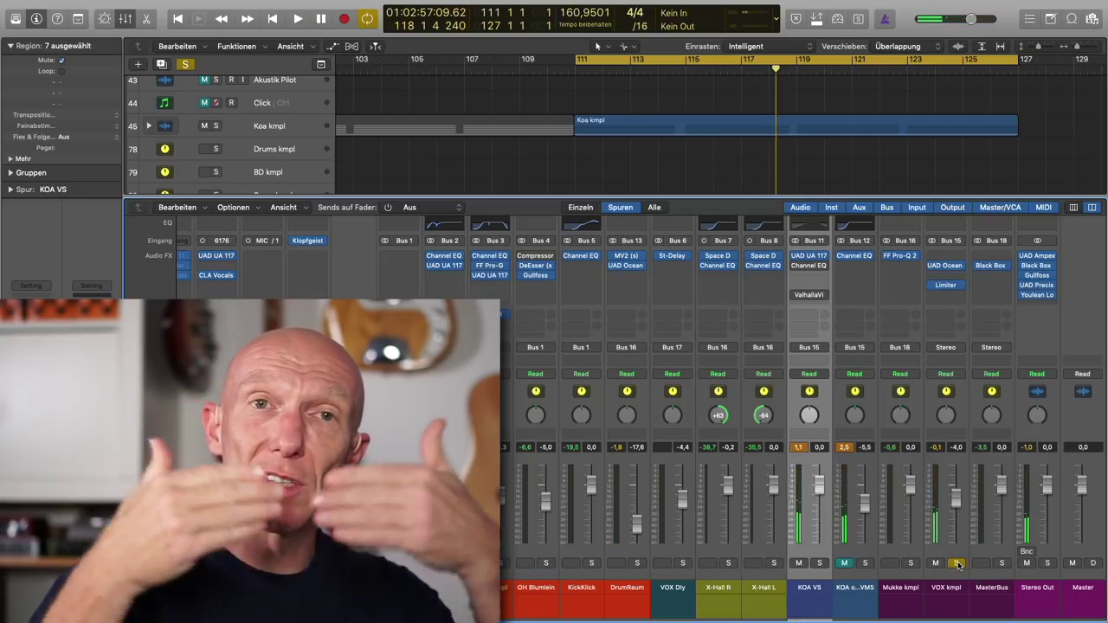
pyautogui.click(956, 564)
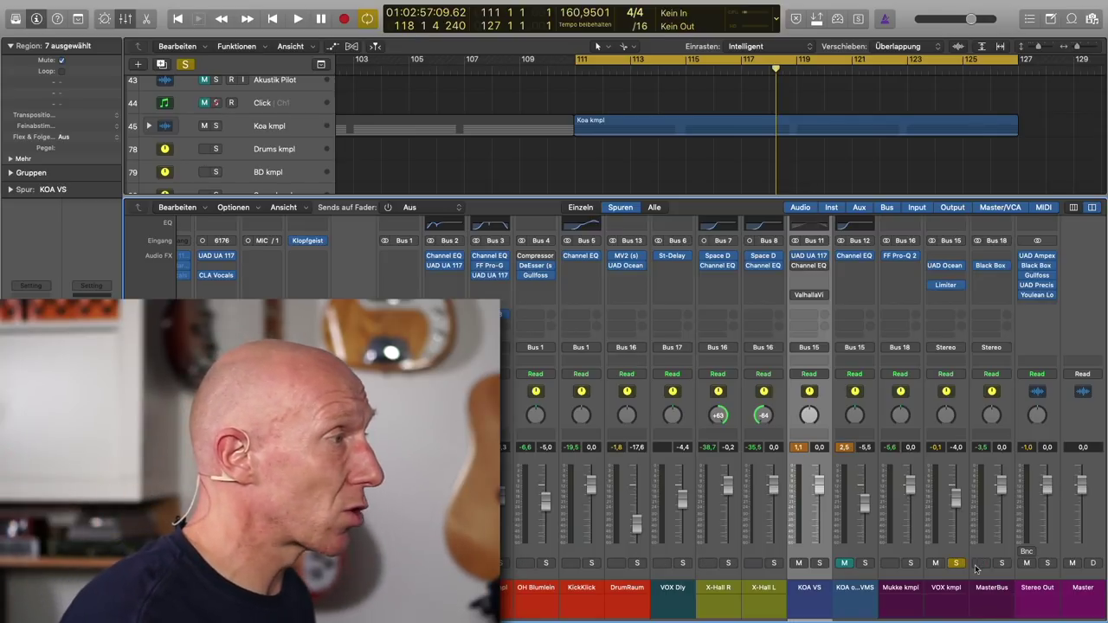
# Step: Set the KOA VS channel fader level to -2 dB
pyautogui.doubleClick(818, 447)
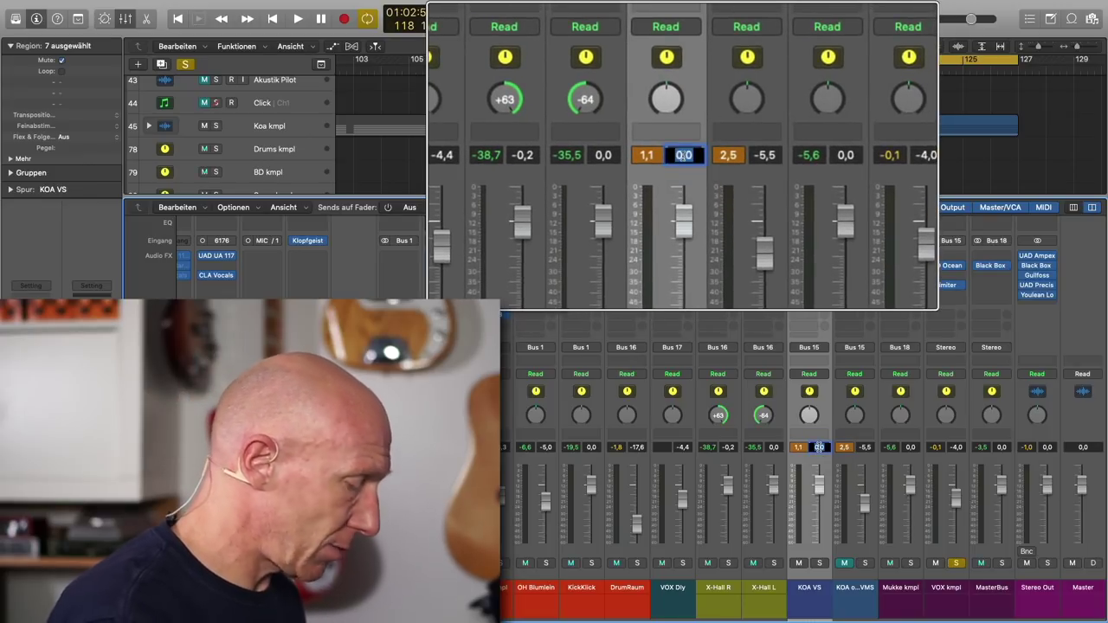
pyautogui.write('-2')
pyautogui.press('Return')
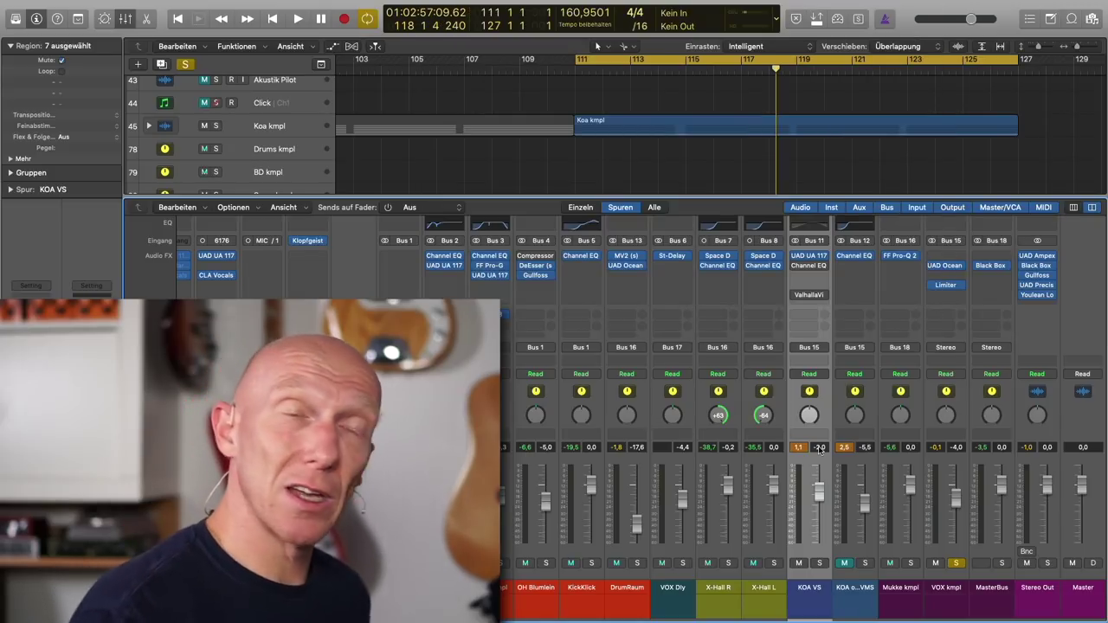
# Step: Compare KOA VS levels during playback by setting its fader to 0 dB and back to -2 dB
pyautogui.press('space')
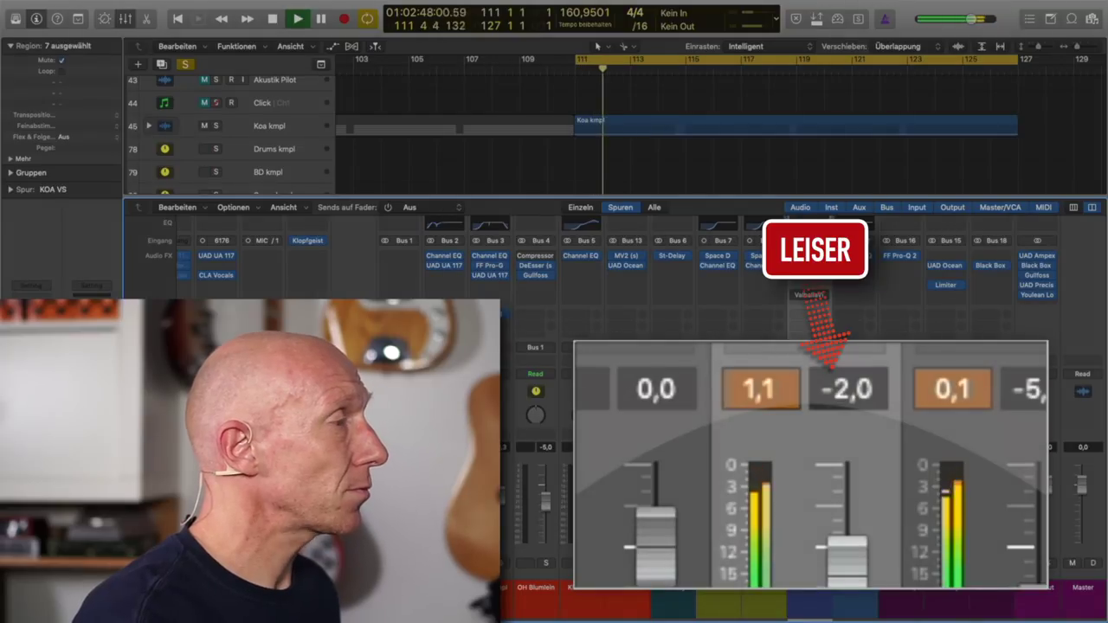
pyautogui.doubleClick(852, 385)
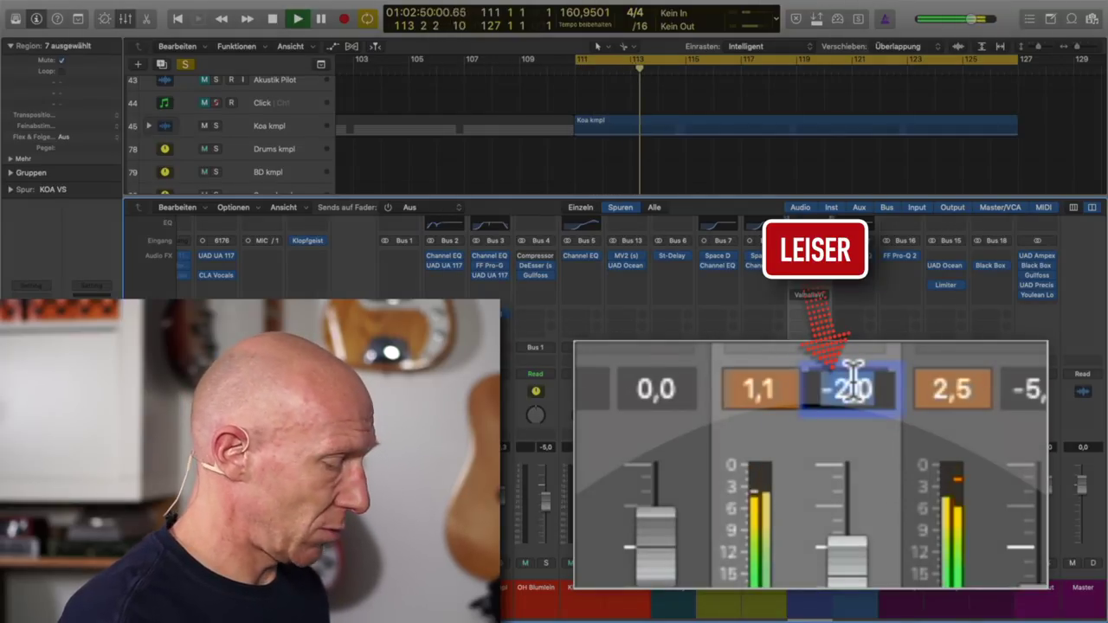
pyautogui.write('0')
pyautogui.press('Return')
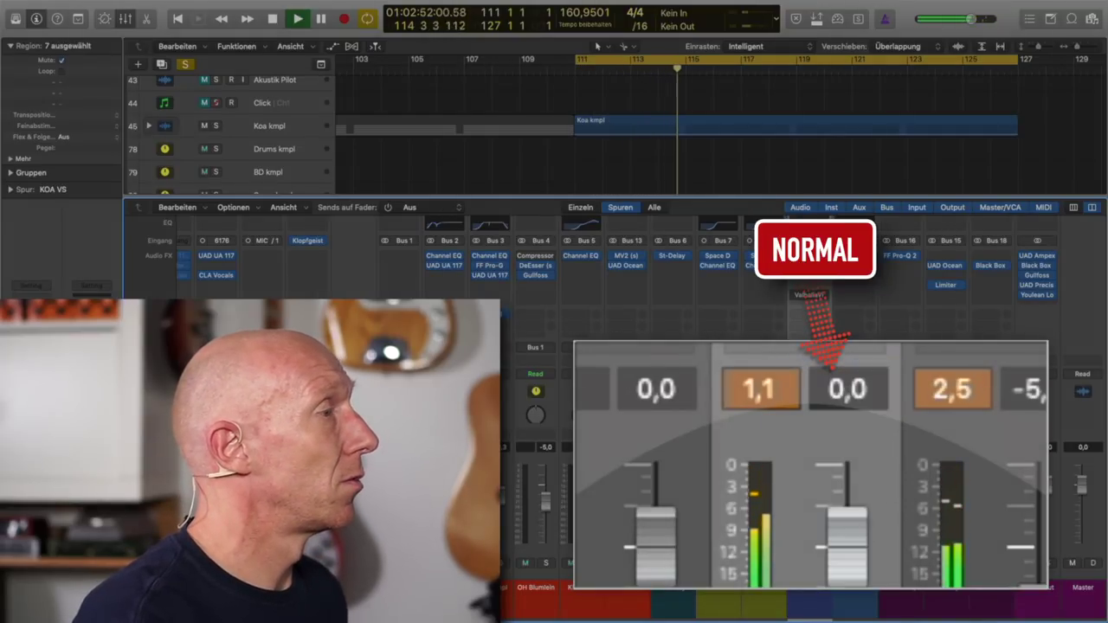
pyautogui.doubleClick(853, 386)
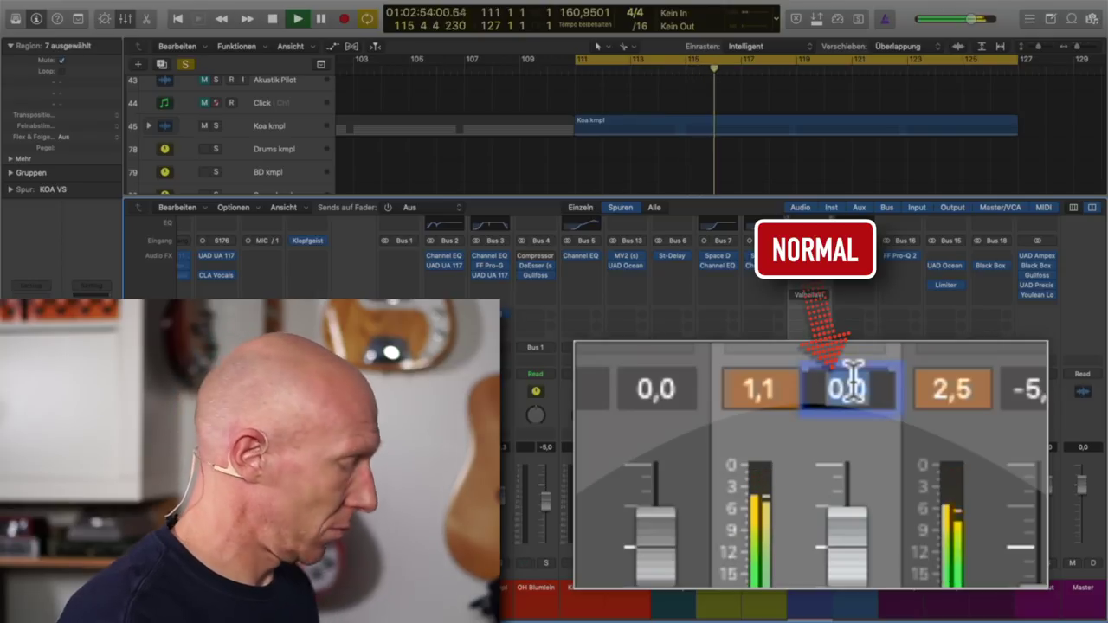
pyautogui.write('-2')
pyautogui.press('Return')
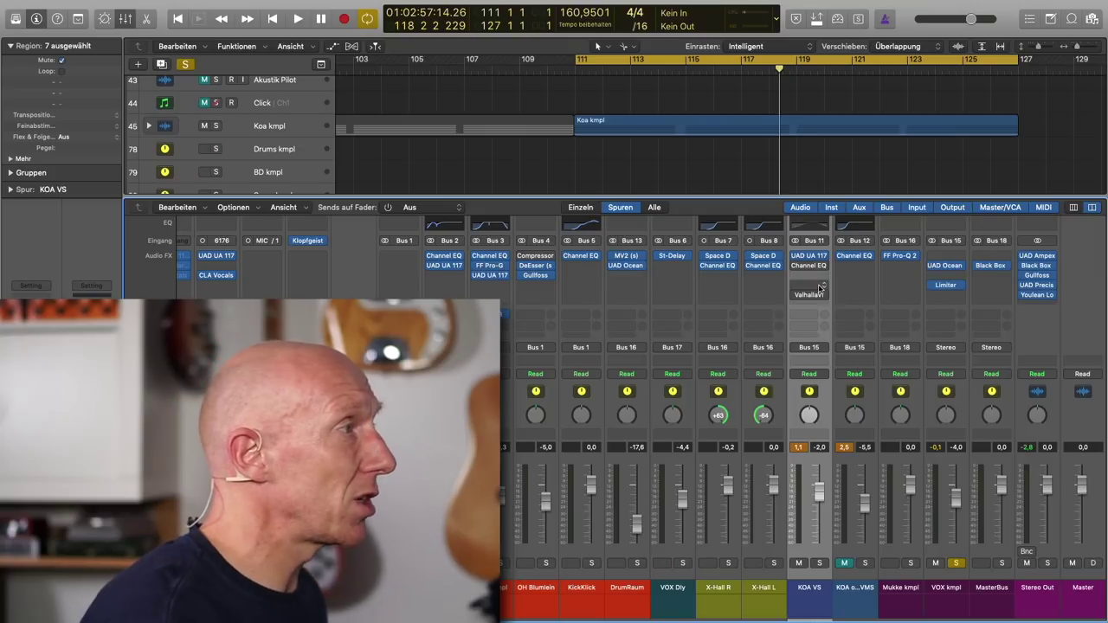
# Step: Open the Channel EQ on KOA VS, move its window clear of the timeline tracks and switch it on
pyautogui.click(806, 268)
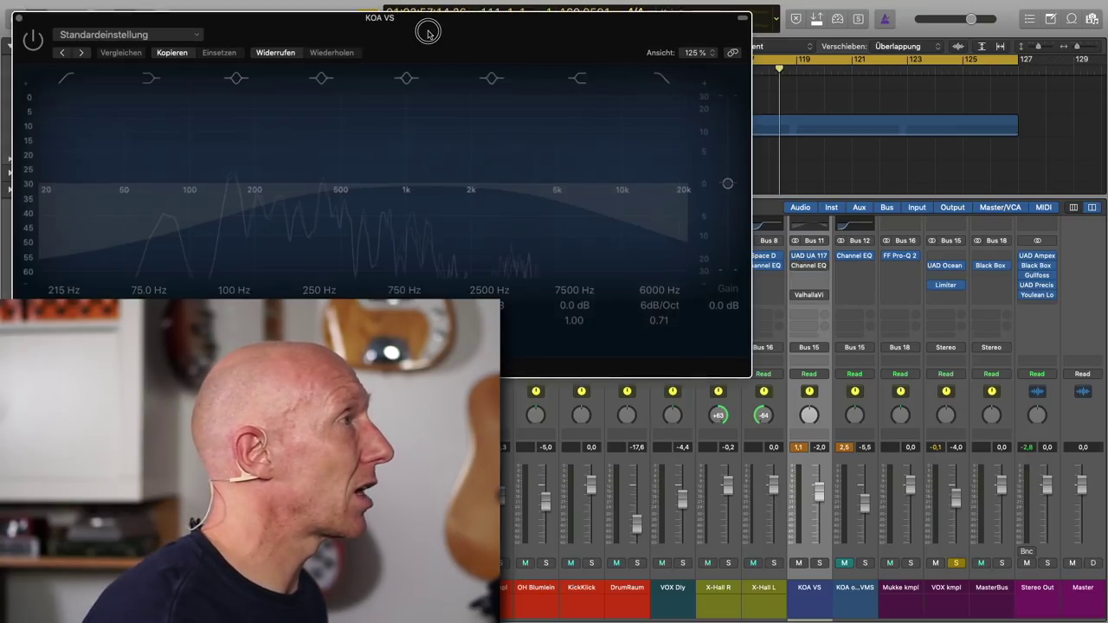
pyautogui.moveTo(428, 35); pyautogui.dragTo(794, 33)
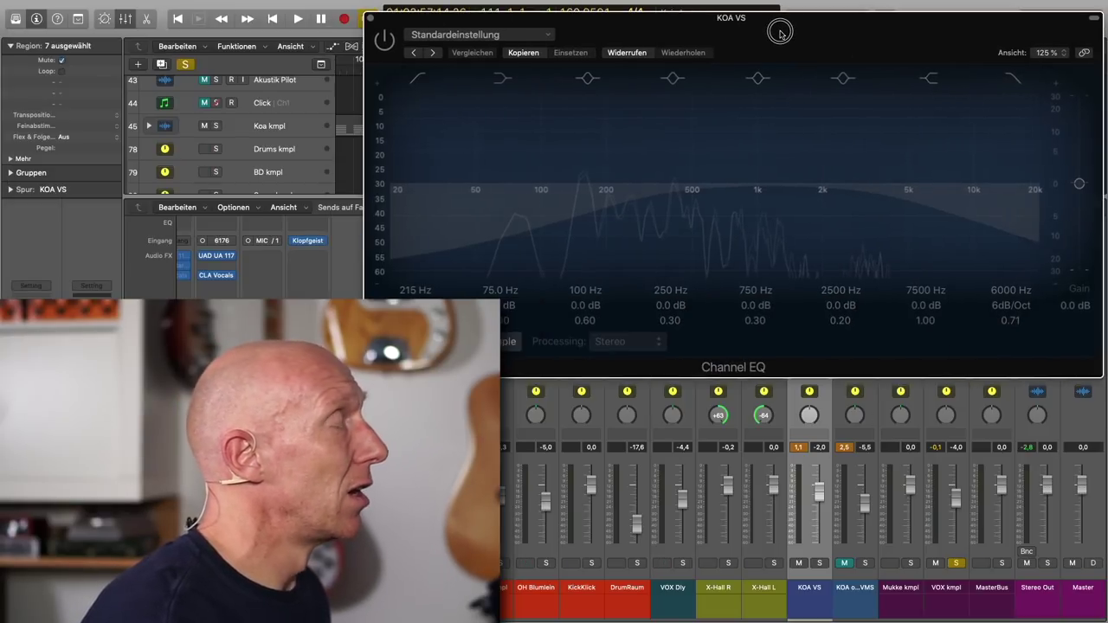
pyautogui.click(384, 41)
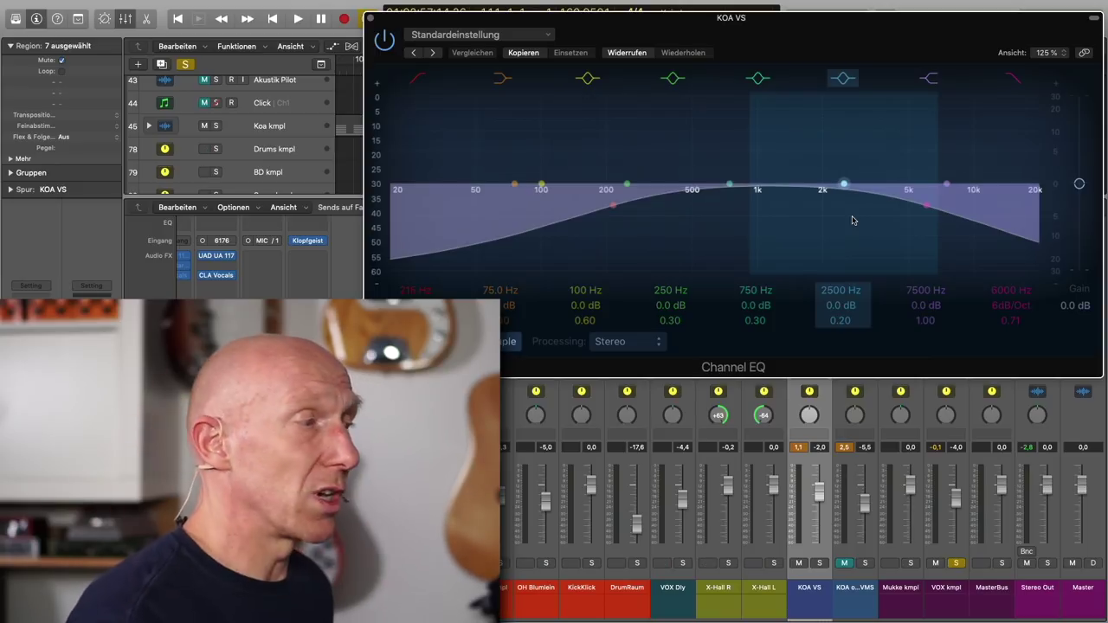
# Step: Solo KOA VS and compare its sound with the Channel EQ off and on during playback, then close the plug-in
pyautogui.click(817, 563)
pyautogui.click(385, 41)
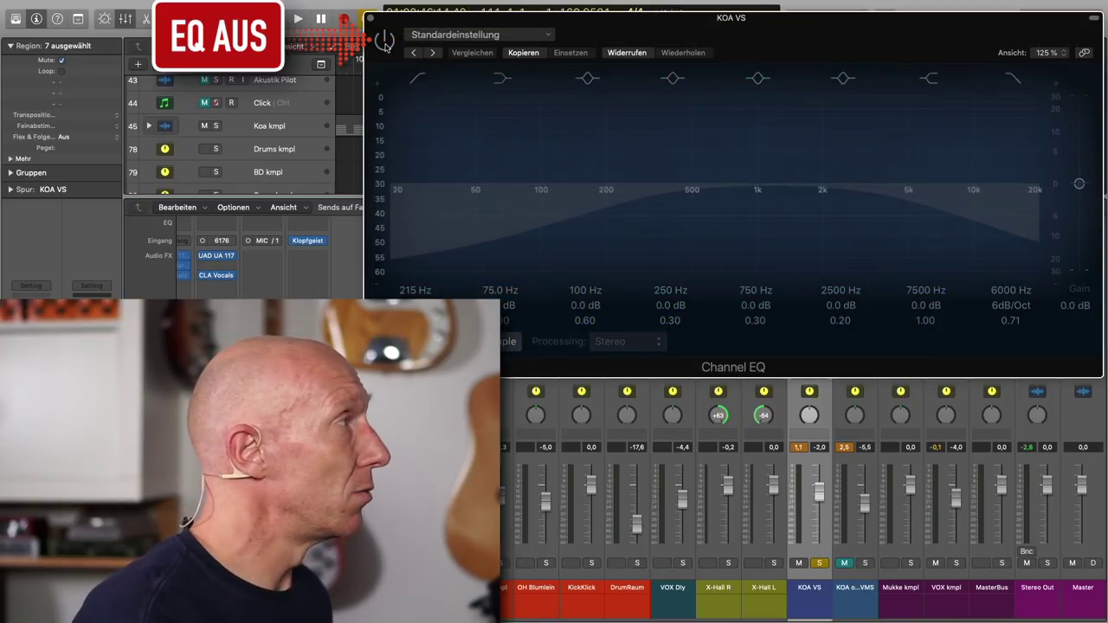
pyautogui.press('space')
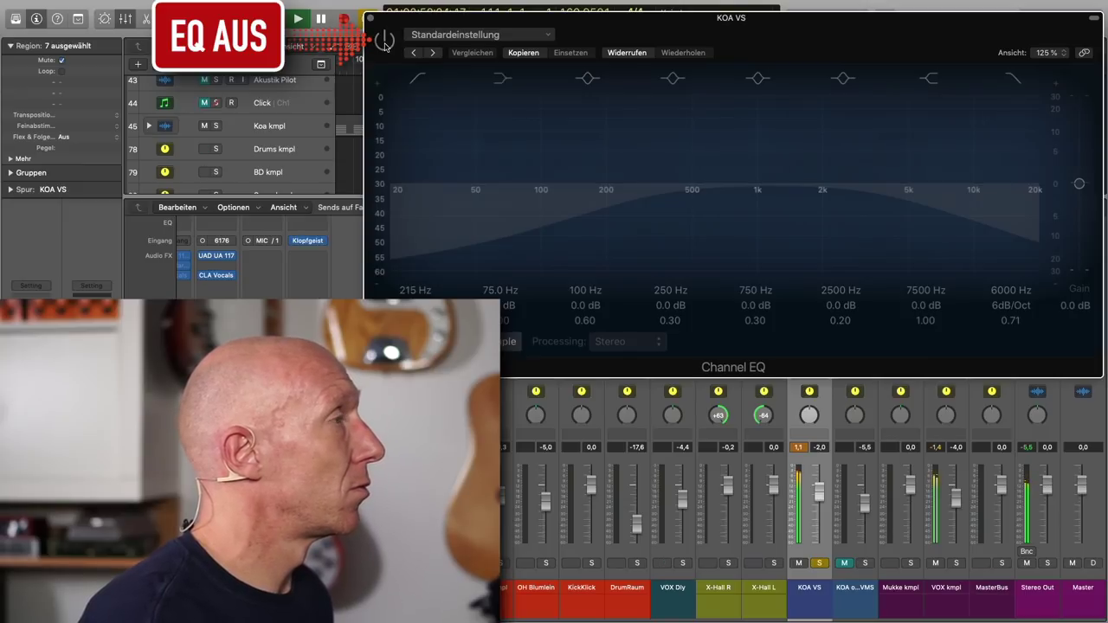
pyautogui.click(385, 42)
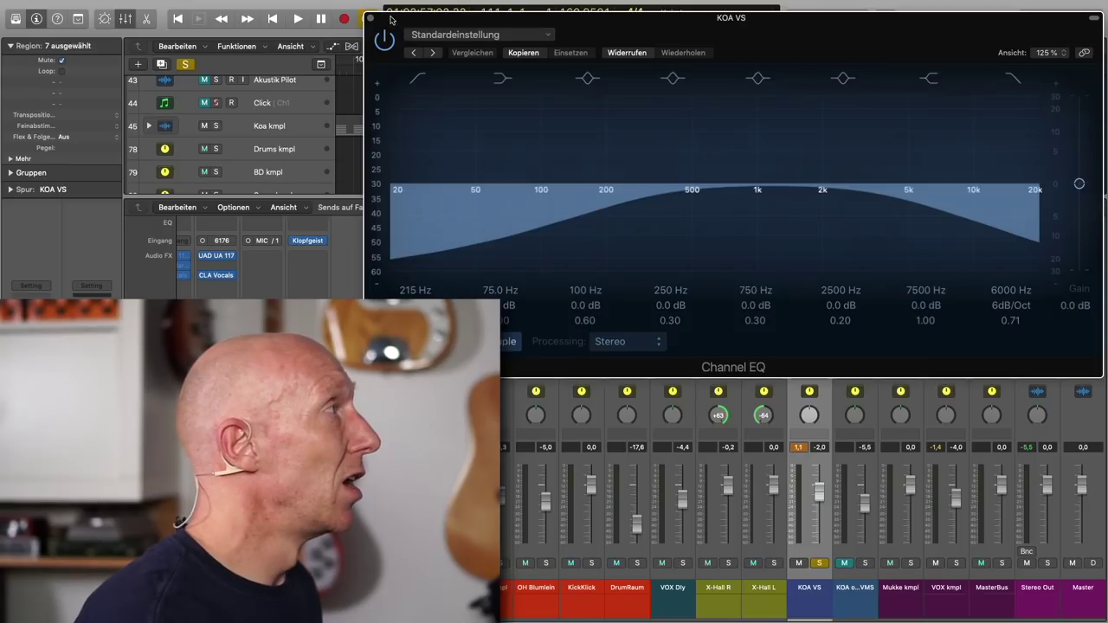
pyautogui.click(371, 18)
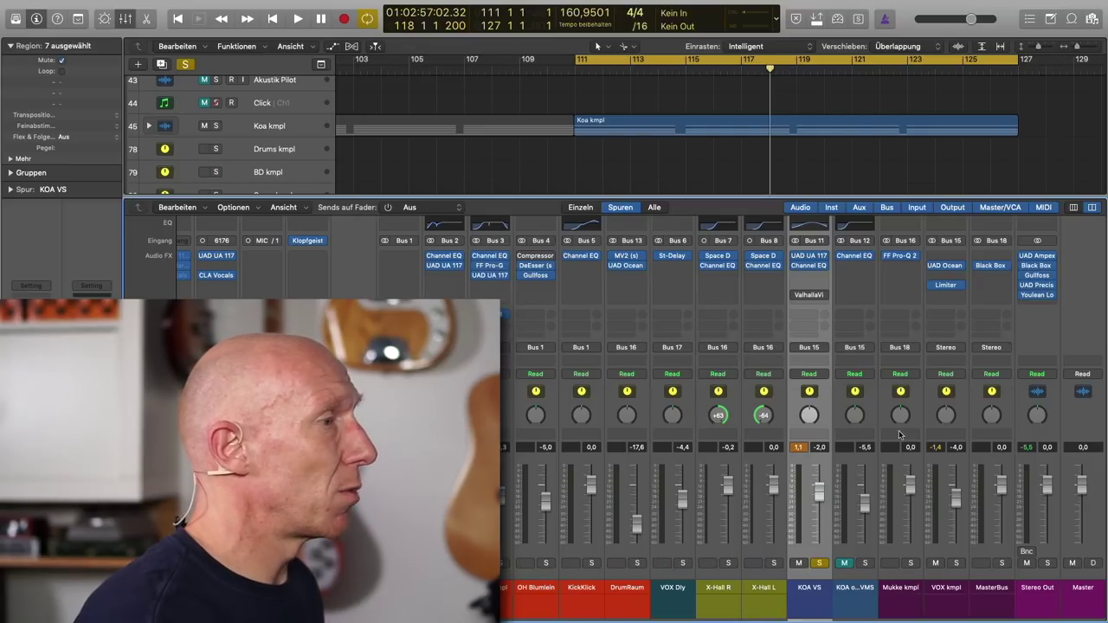
# Step: Solo only VOX kmpl and switch the KOA VS Channel EQ from off to on while the section plays
pyautogui.keyDown('alt'); pyautogui.click(956, 564); pyautogui.keyUp('alt')
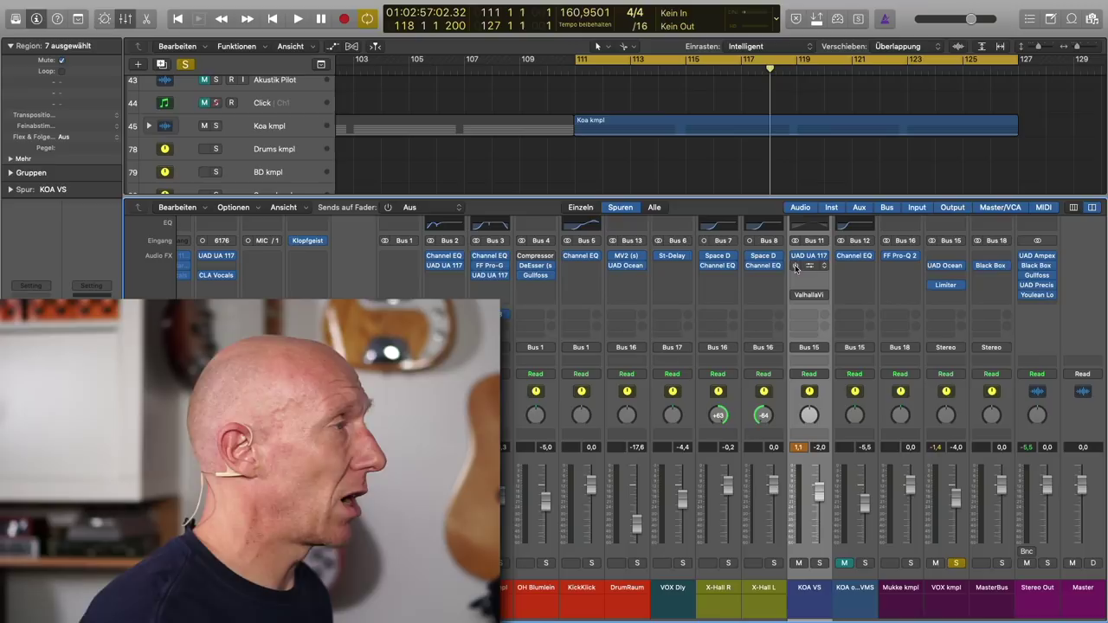
pyautogui.press('space')
pyautogui.press('space')
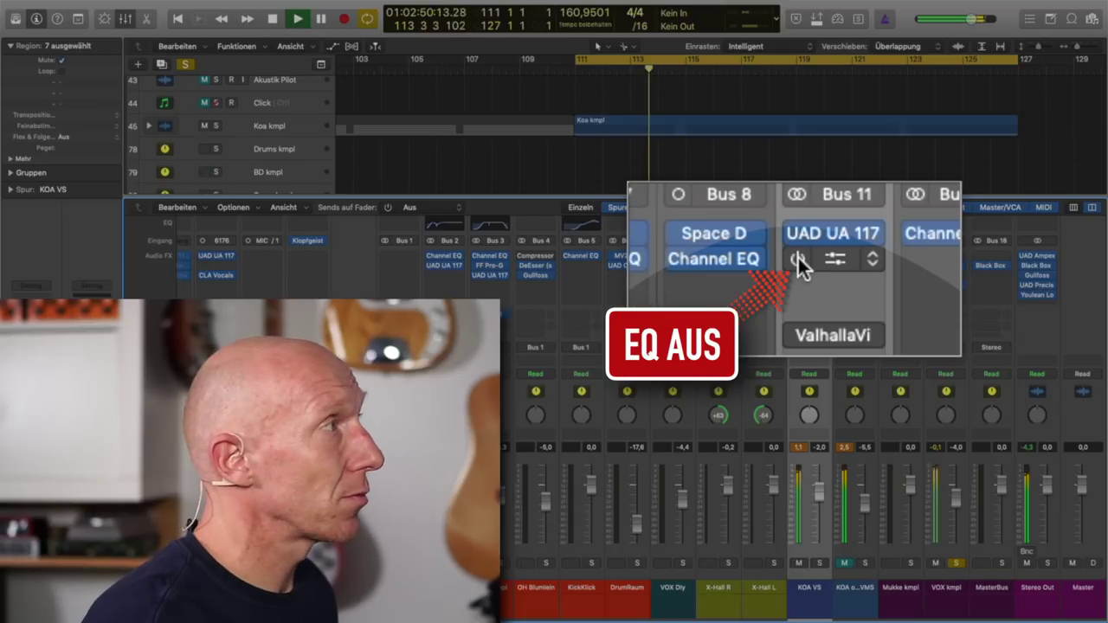
pyautogui.click(798, 259)
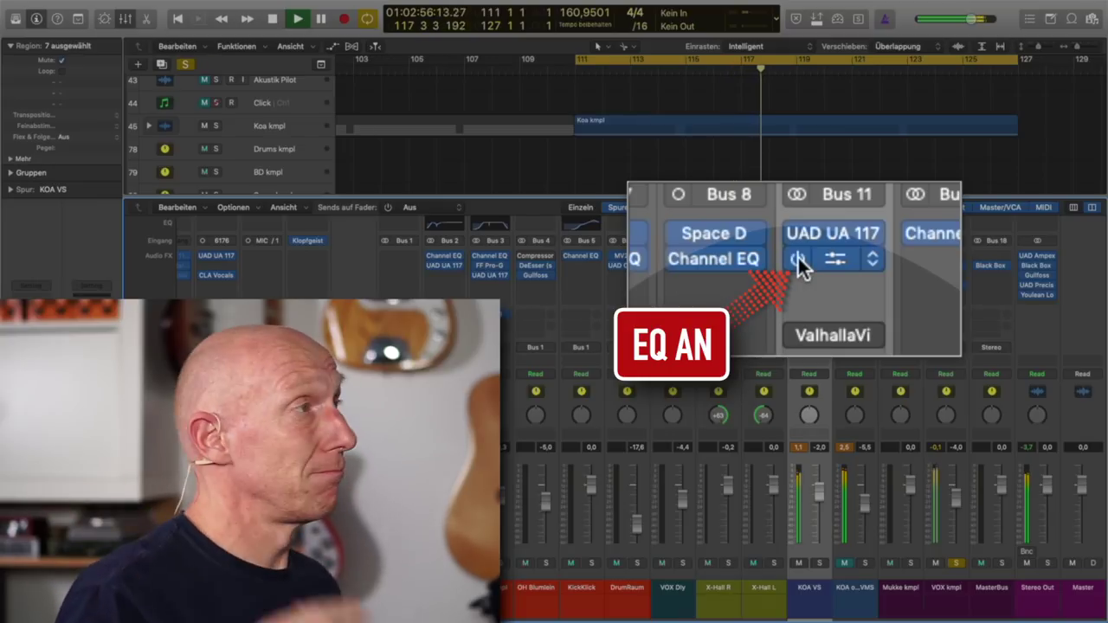
pyautogui.press('space')
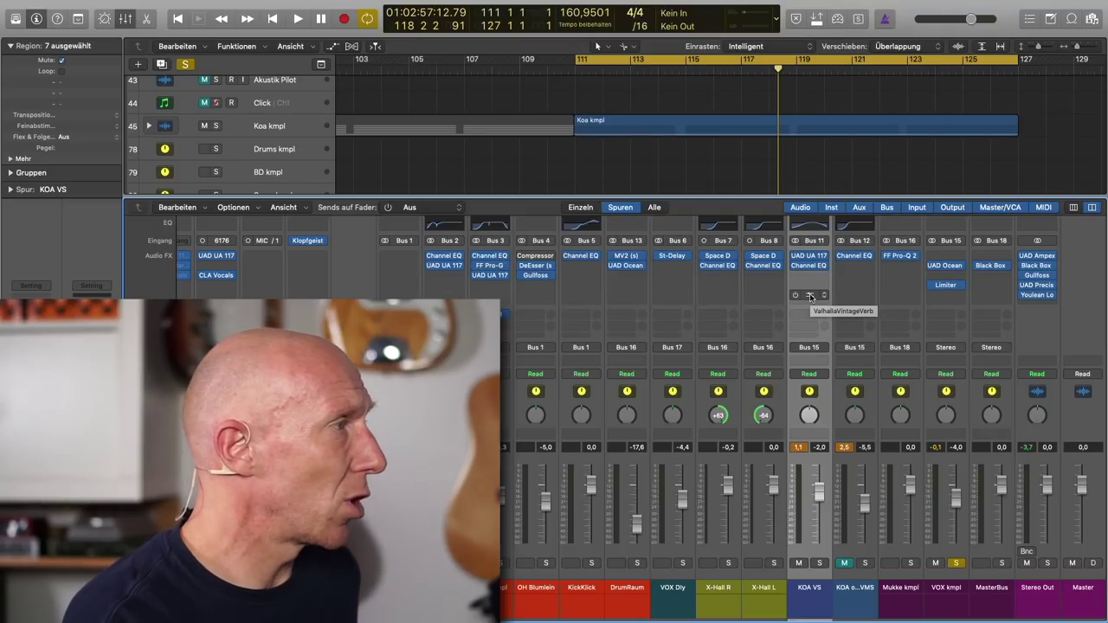
# Step: Open ValhallaVintageVerb on KOA VS, reposition its window and solo the channel
pyautogui.click(808, 295)
pyautogui.moveTo(835, 95); pyautogui.dragTo(878, 125)
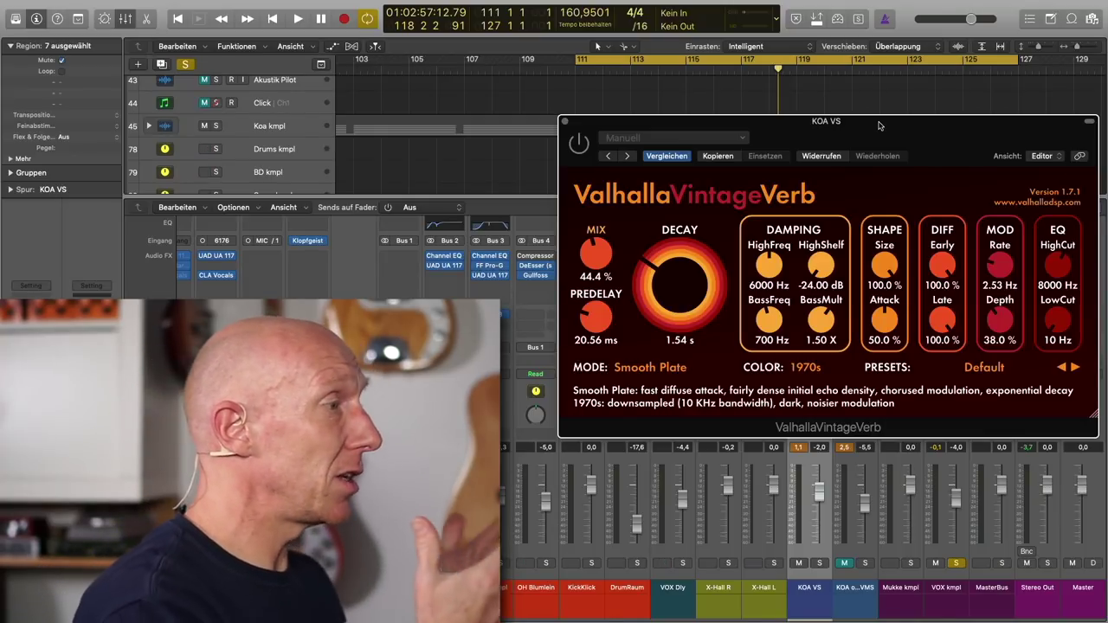
pyautogui.click(822, 564)
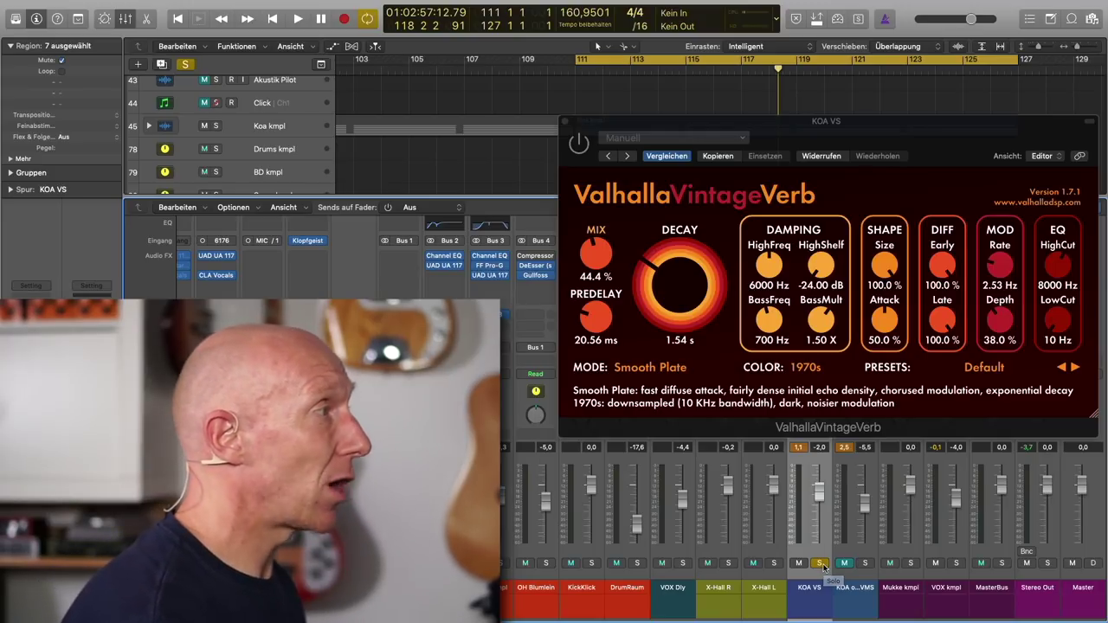
# Step: Lower the reverb mix, raise it to 50.4 % during playback of KOA VS, and close the plug-in
pyautogui.moveTo(595, 250)
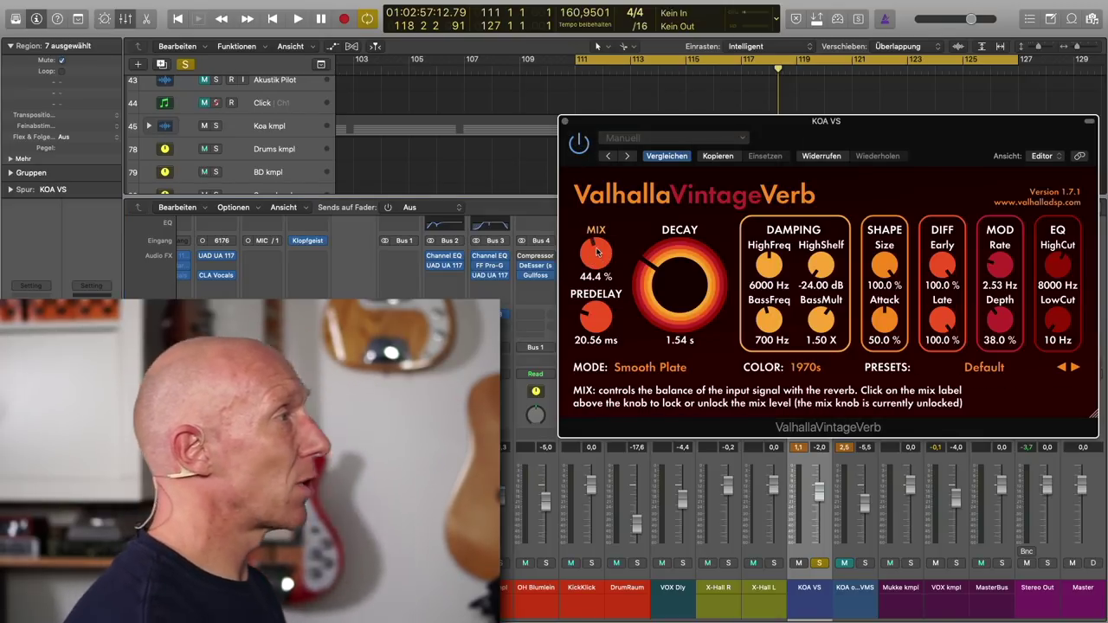
pyautogui.moveTo(594, 252); pyautogui.dragTo(596, 295)
pyautogui.press('space')
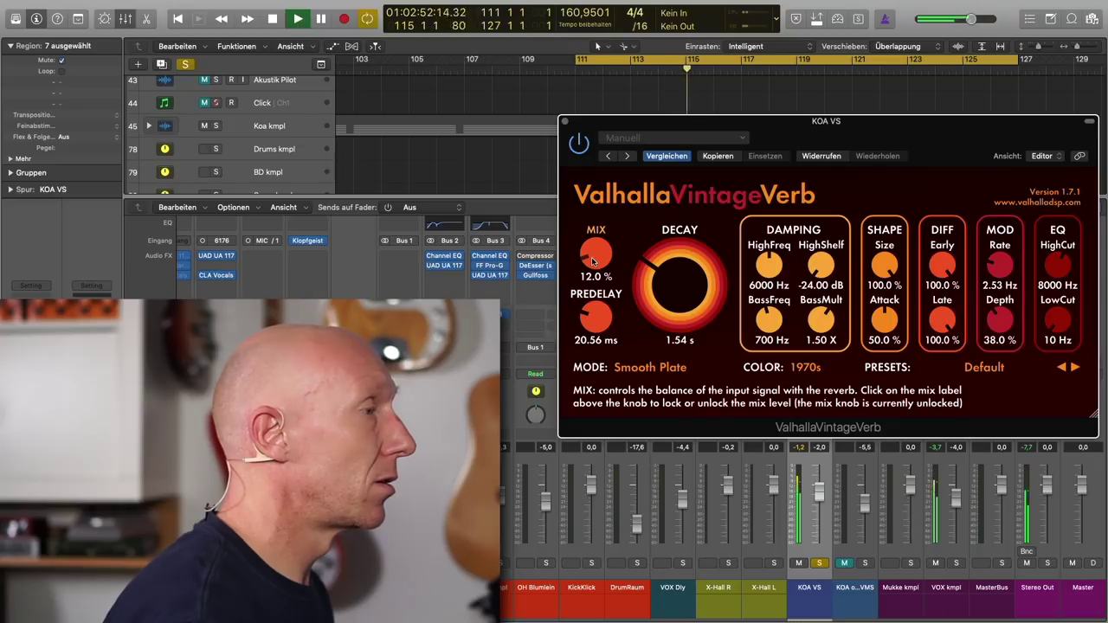
pyautogui.moveTo(593, 260); pyautogui.dragTo(586, 202)
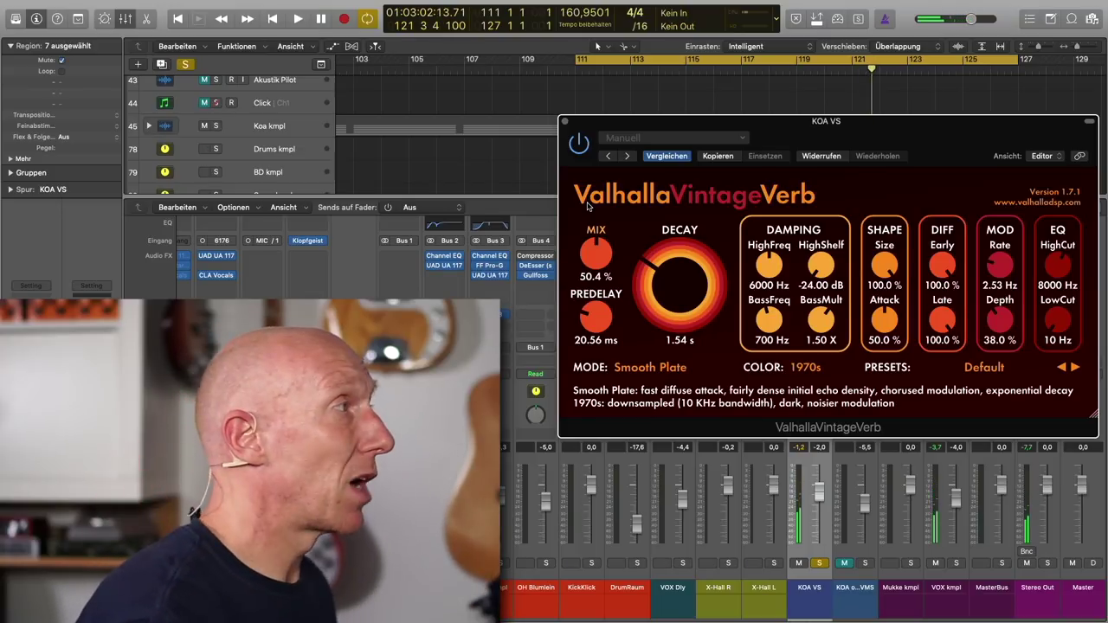
pyautogui.click(565, 122)
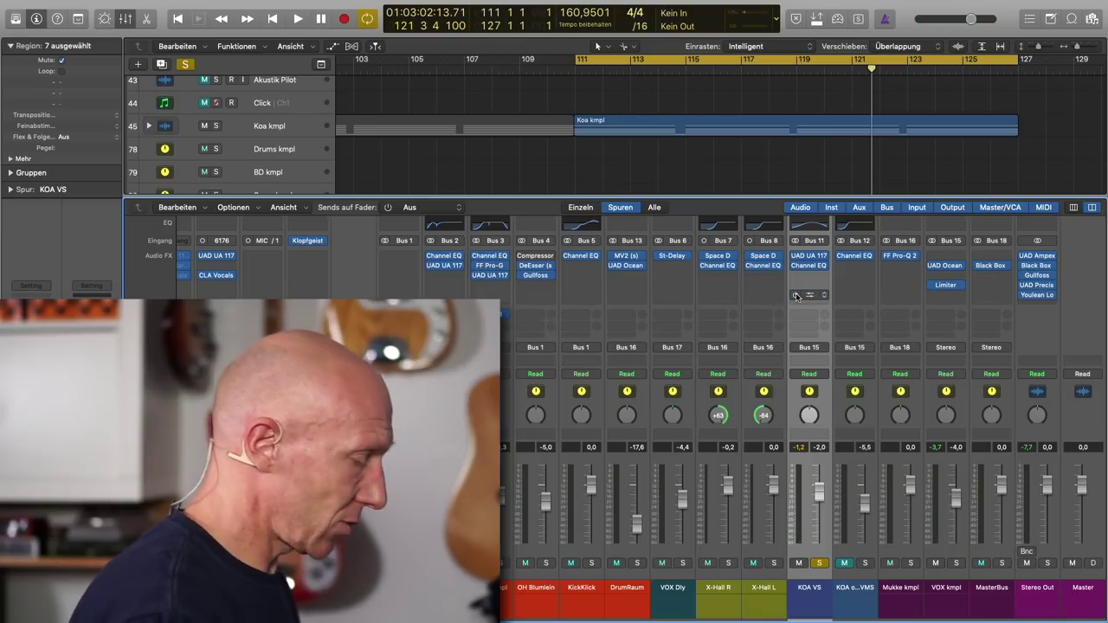
# Step: Move the solo from KOA VS to the VOX kmpl bus and play the section with the reverb
pyautogui.press('space')
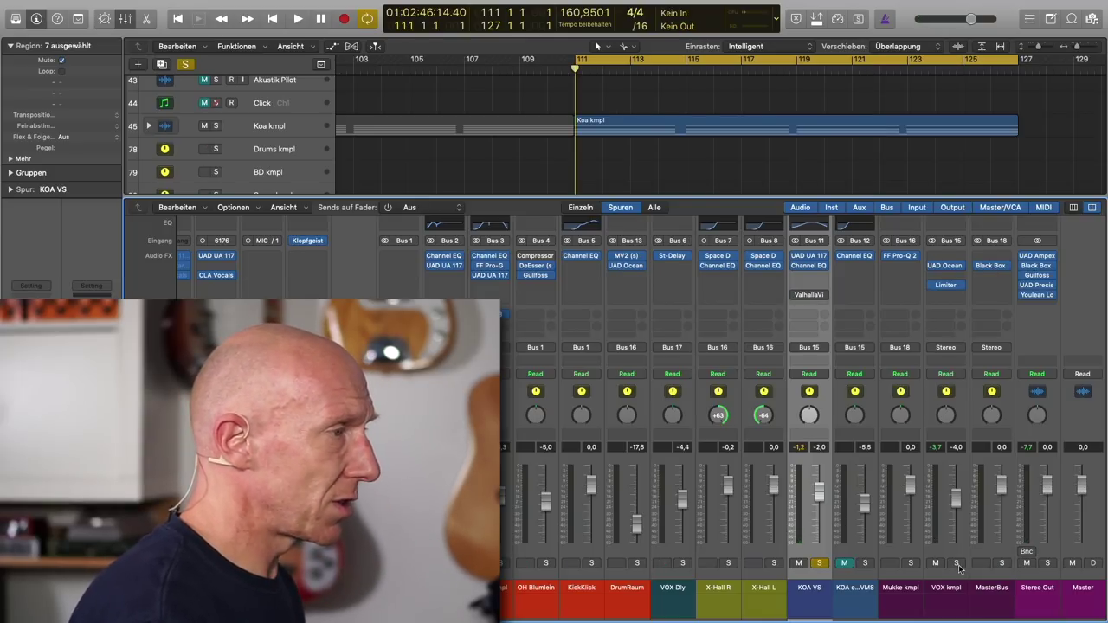
pyautogui.click(957, 565)
pyautogui.click(957, 564)
pyautogui.press('space')
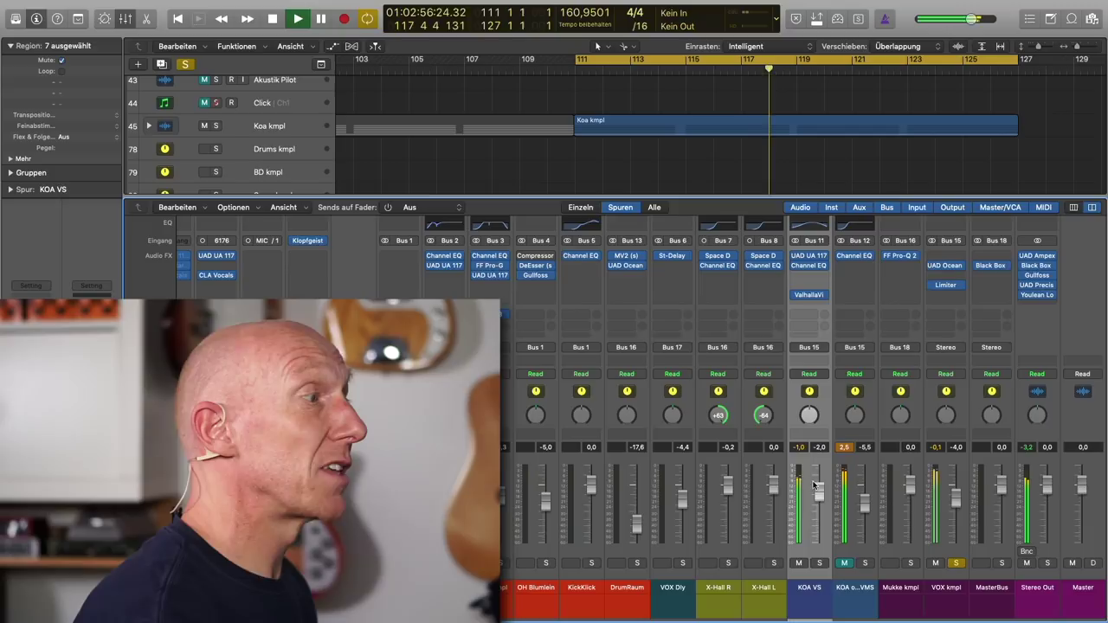
# Step: Set the KOA VS fader level to -1 dB during playback, and stop after listening
pyautogui.doubleClick(819, 446)
pyautogui.write('-1')
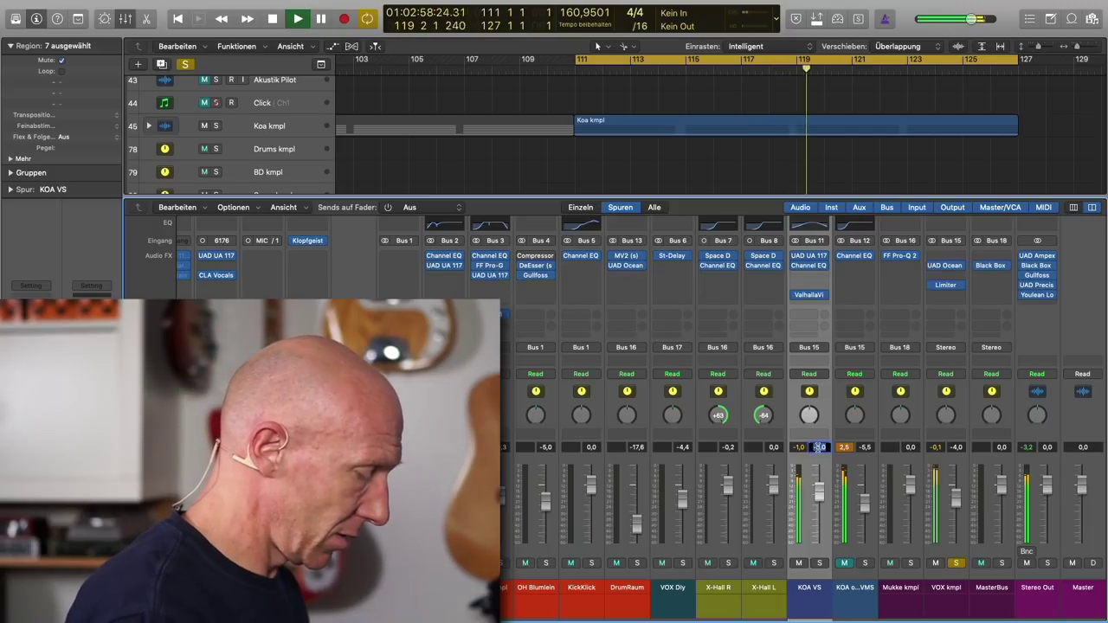
pyautogui.press('Return')
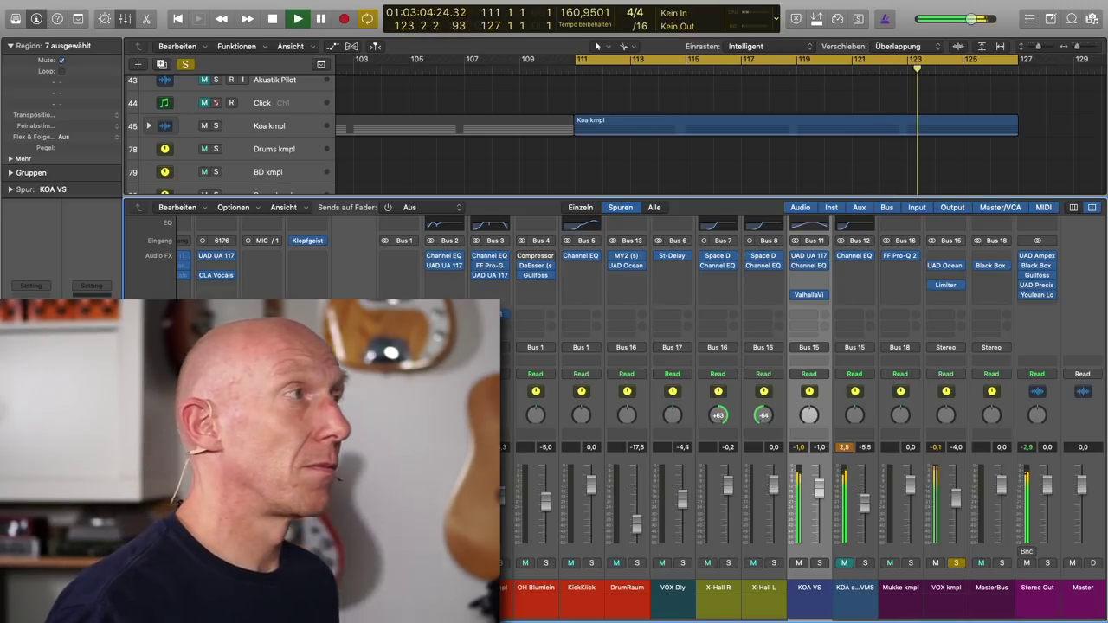
pyautogui.press('space')
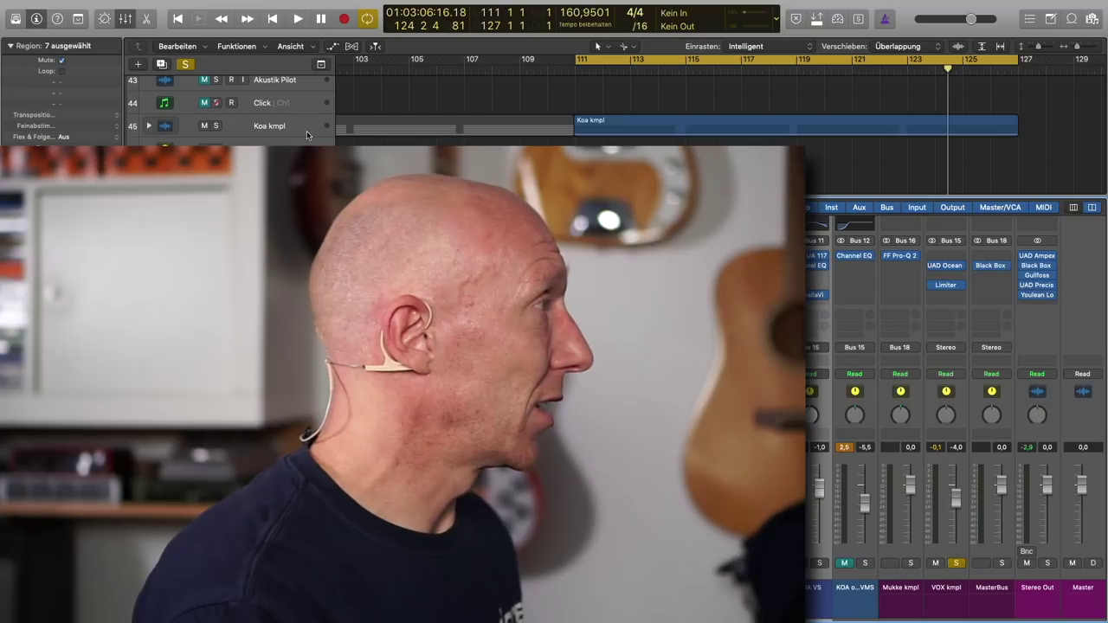
# Step: Clear all solos, play the full mix and bypass the UAD UA 117, Channel EQ and ValhallaVintageVerb on KOA VS
pyautogui.click(184, 65)
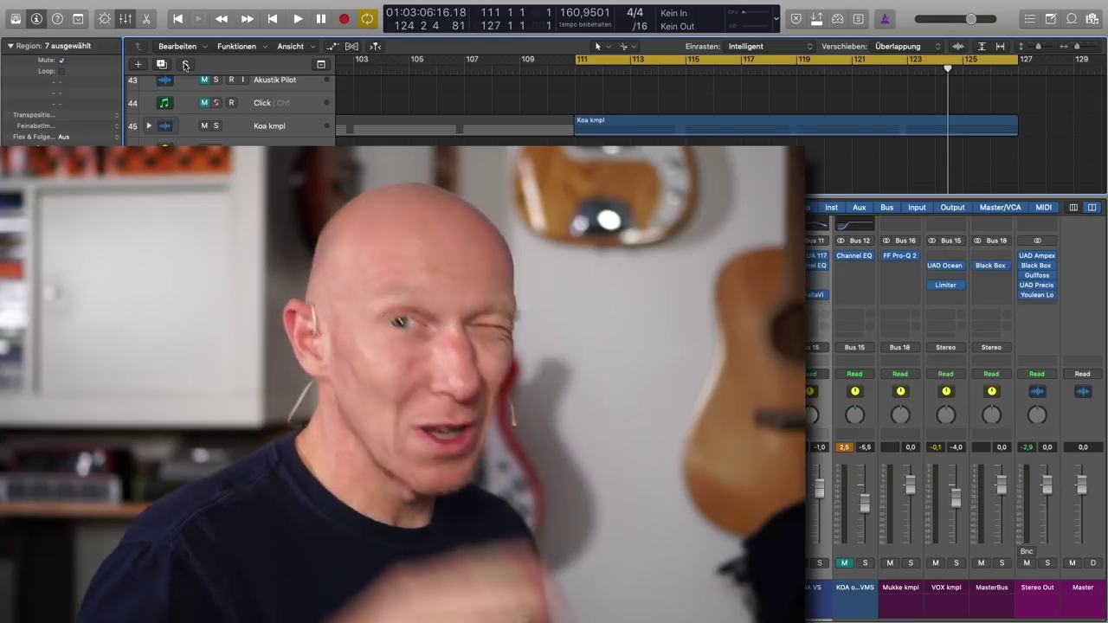
pyautogui.press('space')
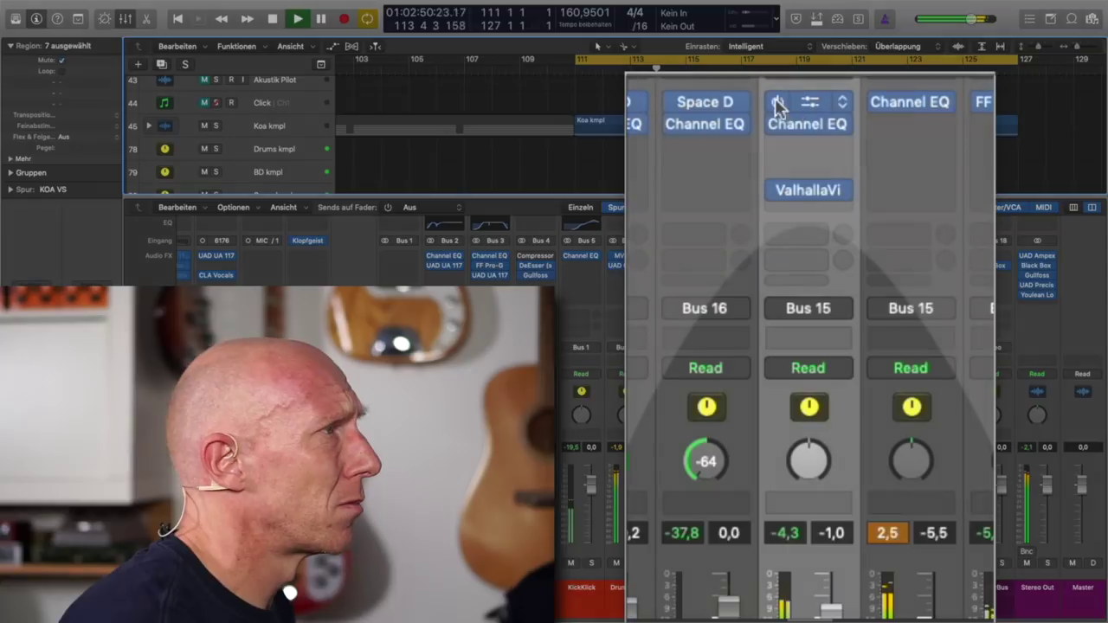
pyautogui.moveTo(777, 143); pyautogui.dragTo(780, 190)
# Step: Raise the KOA VS fader to about 0.1 dB, reset it to -1 dB and toggle its ValhallaVintageVerb bypass
pyautogui.moveTo(843, 620); pyautogui.dragTo(844, 610)
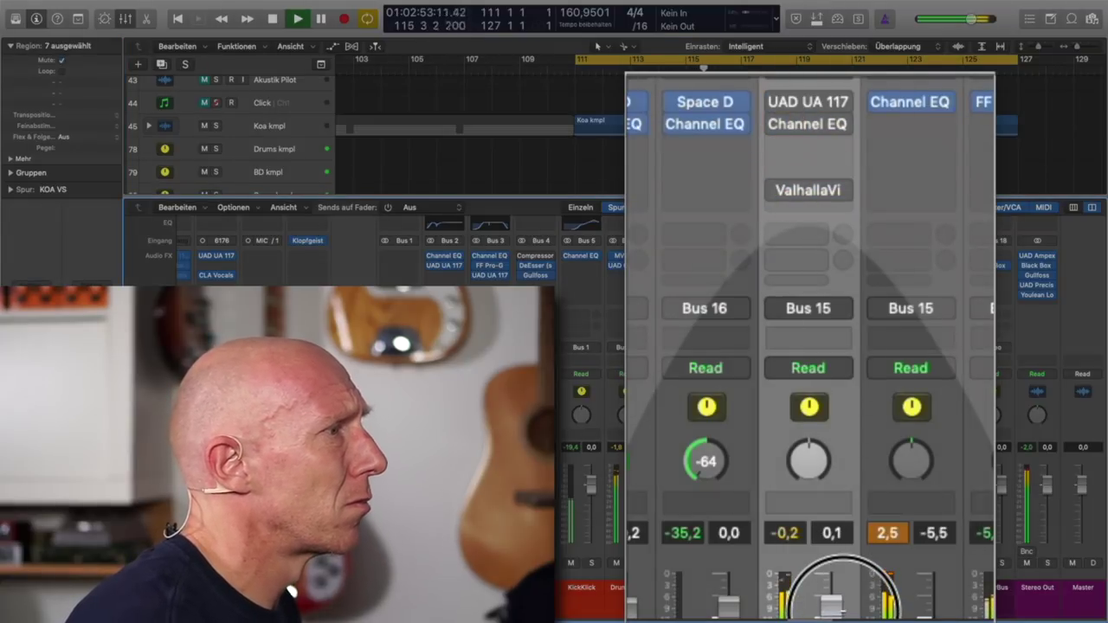
pyautogui.doubleClick(844, 534)
pyautogui.write('-1')
pyautogui.press('Return')
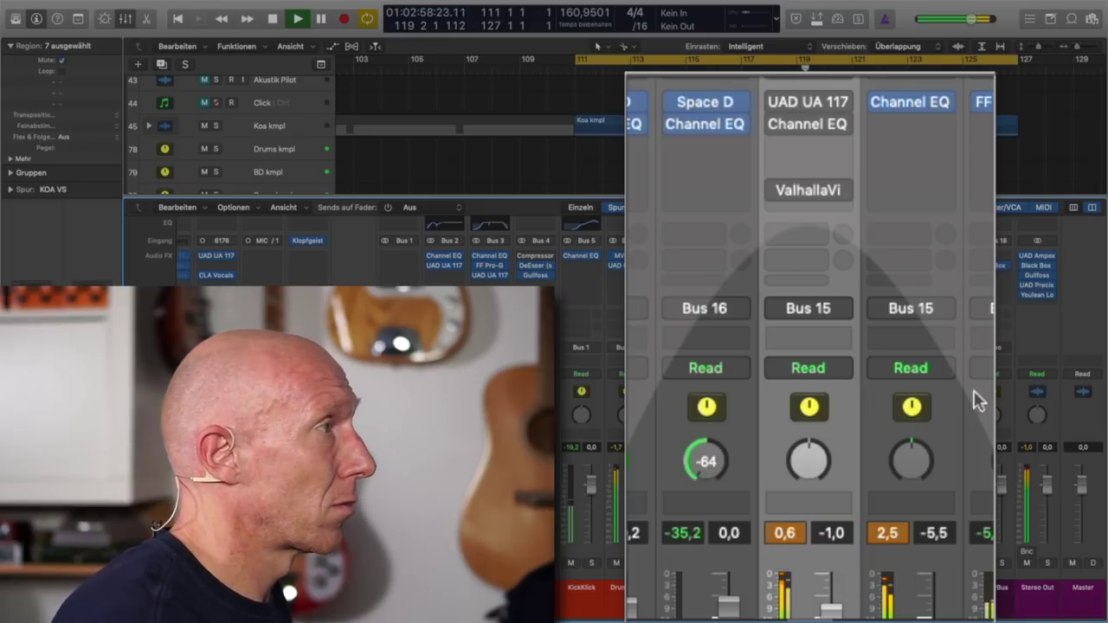
pyautogui.click(782, 187)
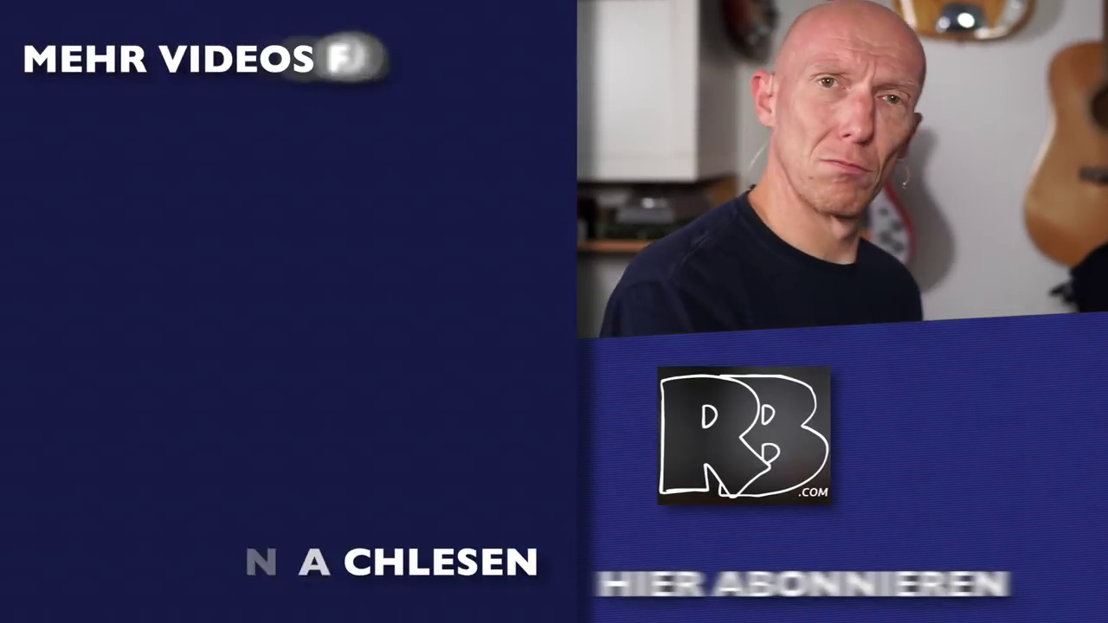